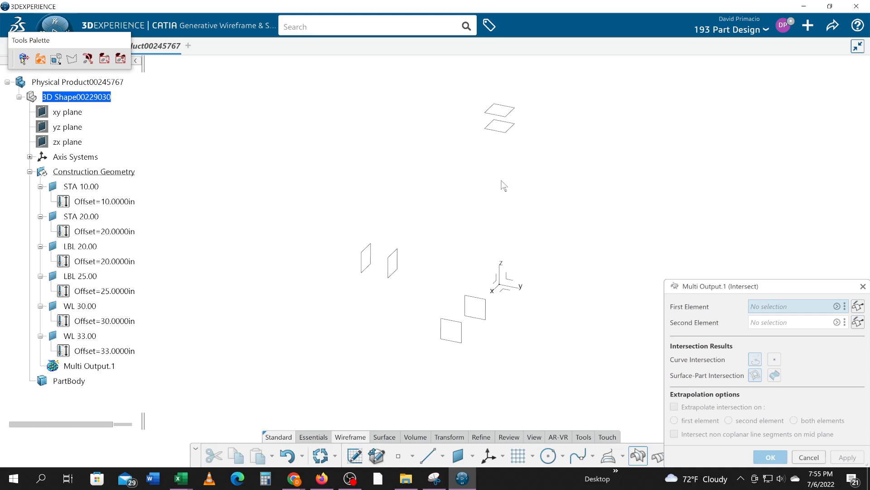
{"action": "left_click", "coordinate": [501, 140]}
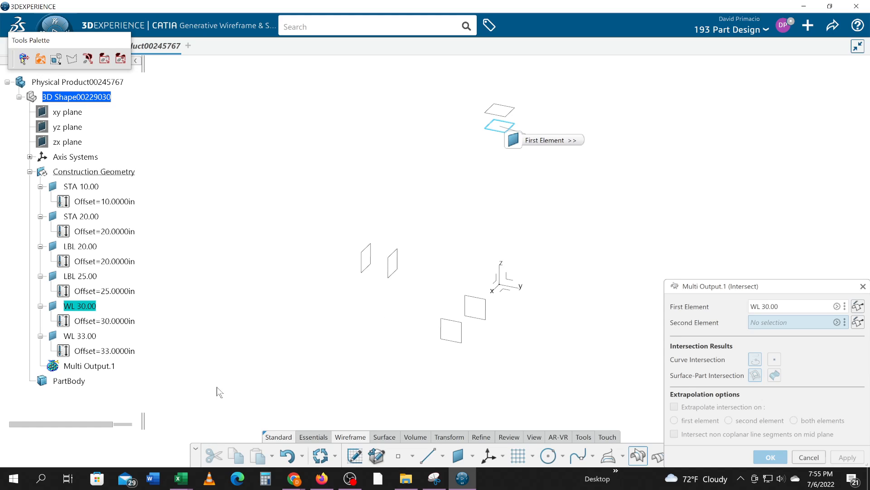
{"action": "left_click", "coordinate": [73, 188]}
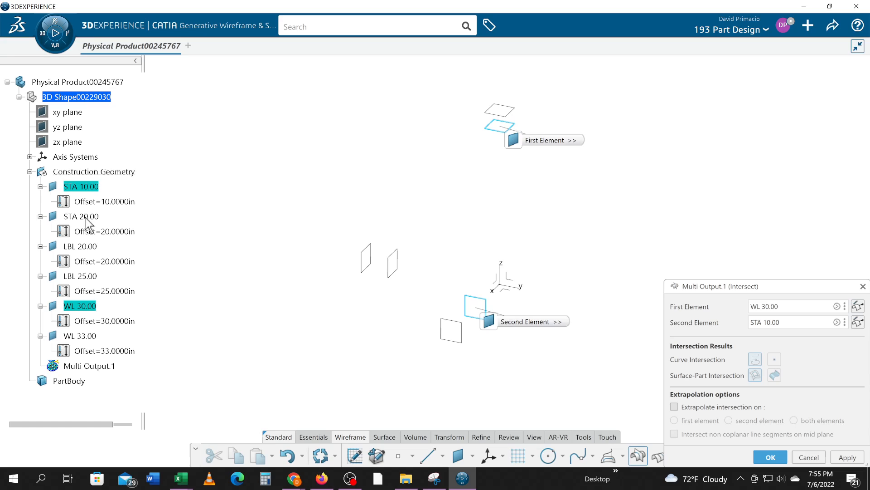
{"action": "left_click", "coordinate": [856, 323]}
{"action": "left_click", "coordinate": [809, 457]}
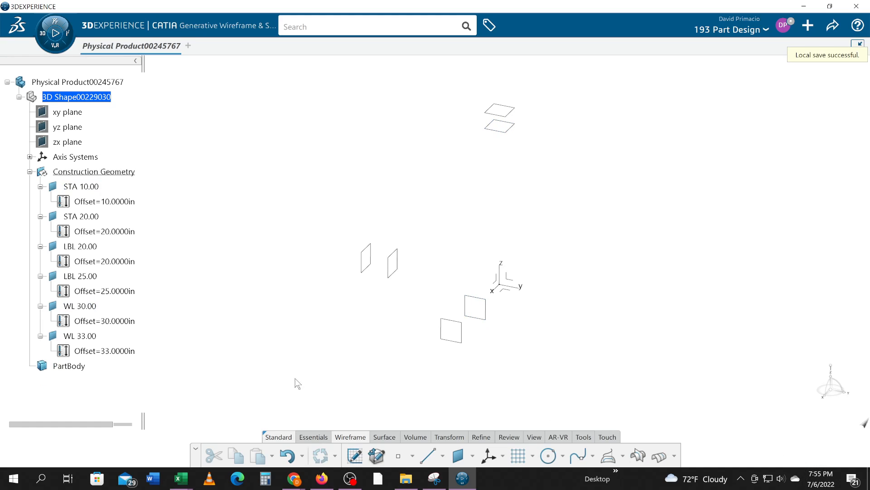
Step: Intersect the STA 10.00, STA 20.00, LBL 20.00 and LBL 25.00 planes with the WL 30.00 plane in one Intersect operation
{"action": "left_click", "coordinate": [85, 187]}
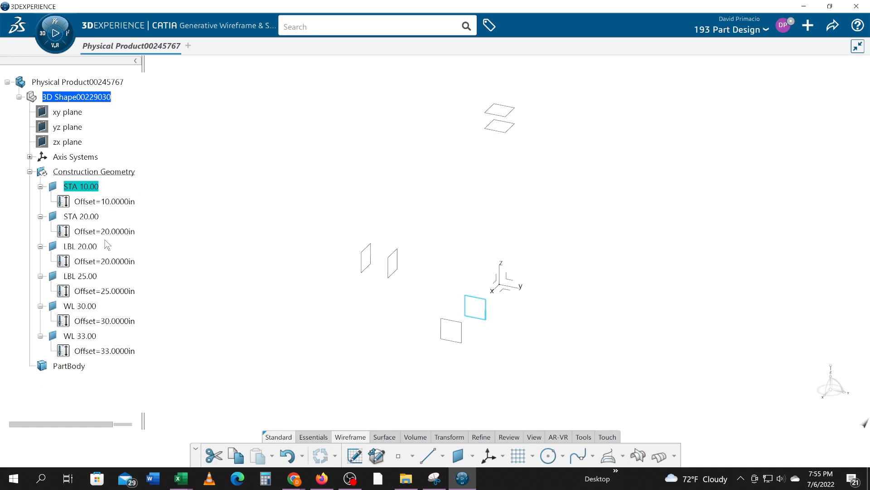
{"action": "left_click", "coordinate": [81, 276], "text": "shift"}
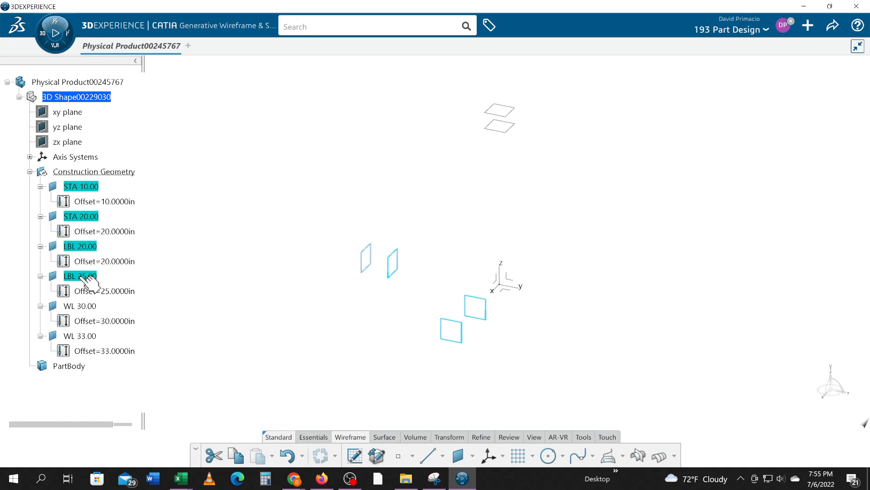
{"action": "left_click", "coordinate": [638, 455]}
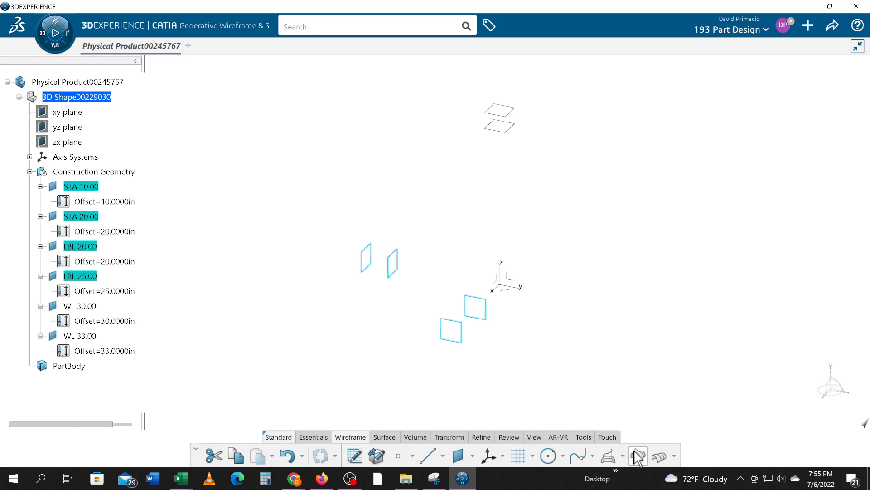
{"action": "left_click", "coordinate": [93, 308]}
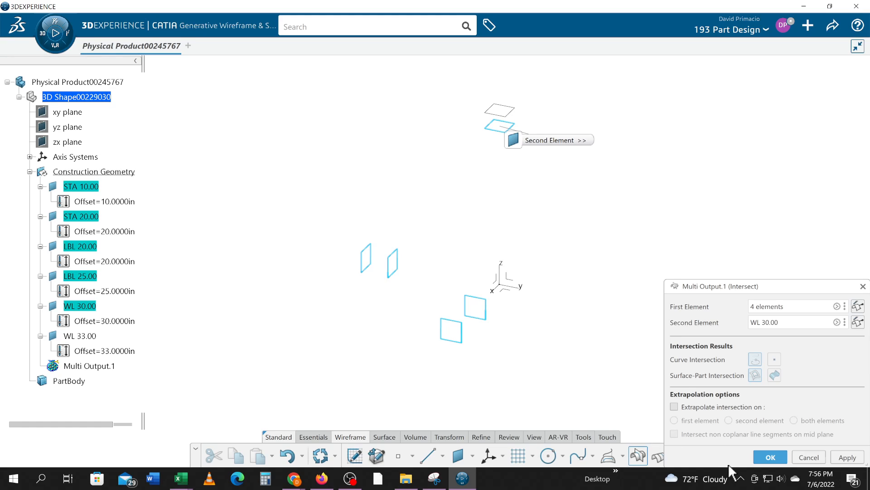
{"action": "left_click", "coordinate": [770, 457]}
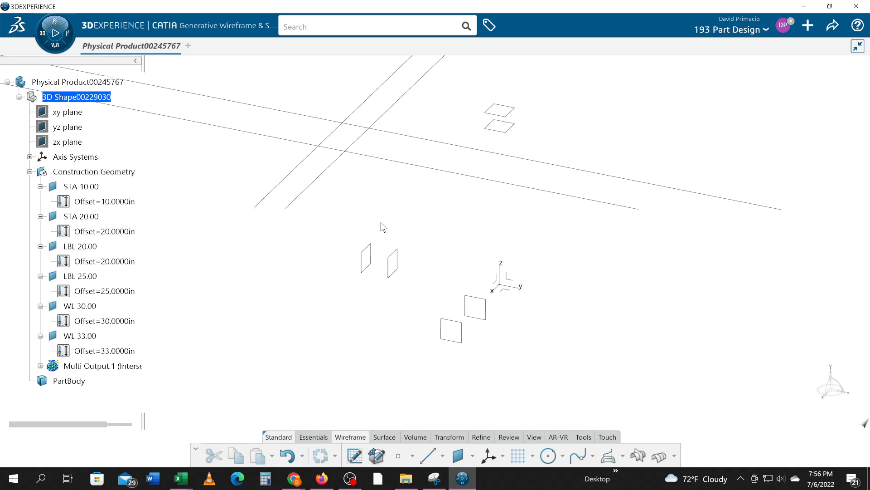
Step: Trim the intersection lines Intersect.3 and Intersect.2 against each other, keeping the portions that border the central rectangle
{"action": "middle_click_drag", "start_coordinate": [400, 210], "coordinate": [424, 303]}
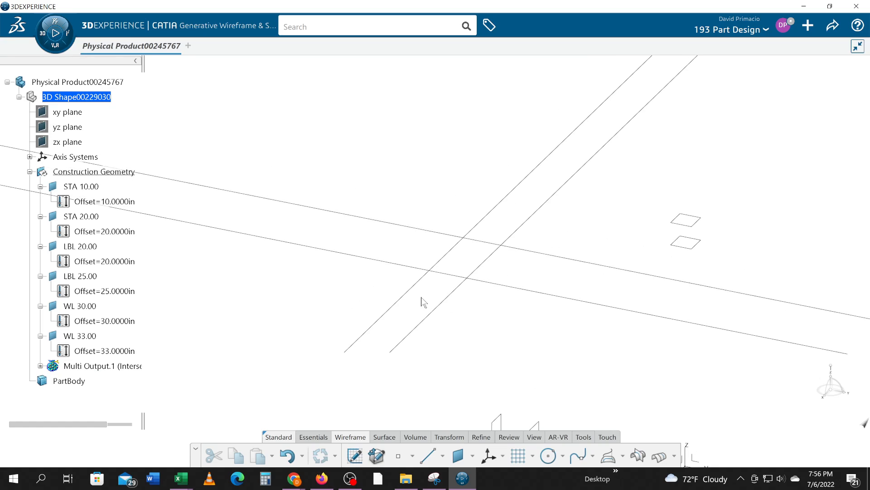
{"action": "middle_click_drag", "start_coordinate": [486, 330], "coordinate": [460, 297]}
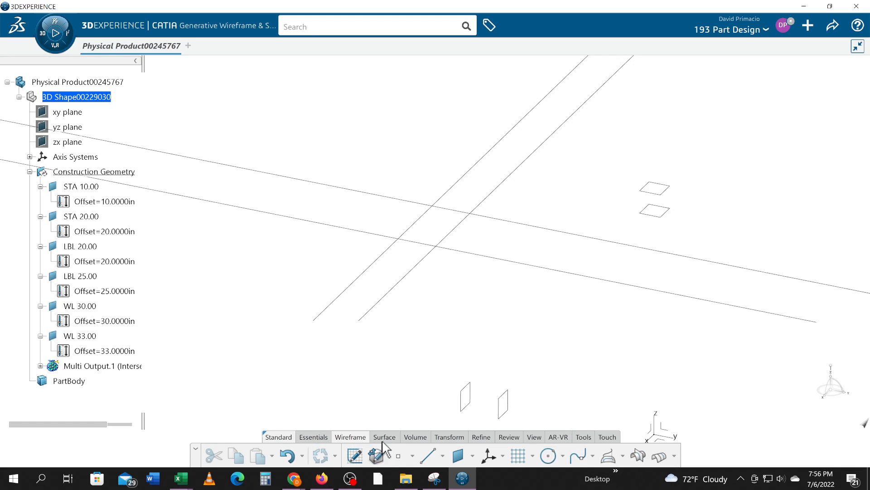
{"action": "left_click", "coordinate": [438, 438]}
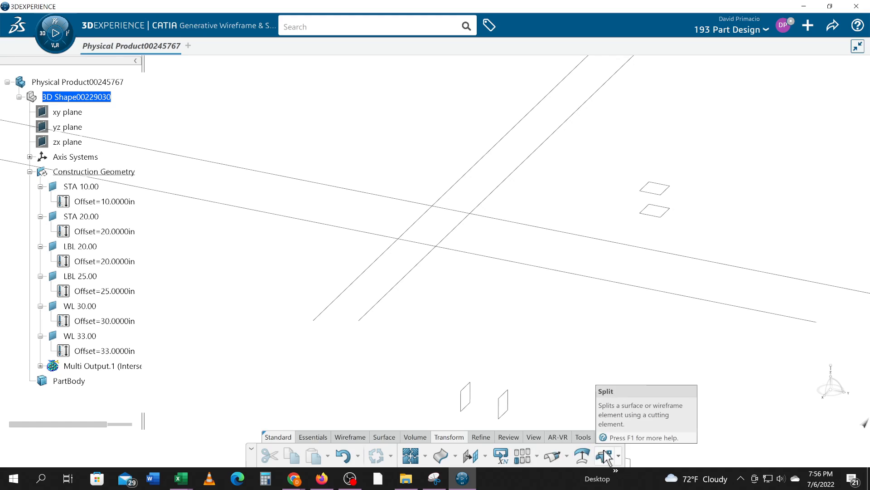
{"action": "left_click", "coordinate": [618, 456]}
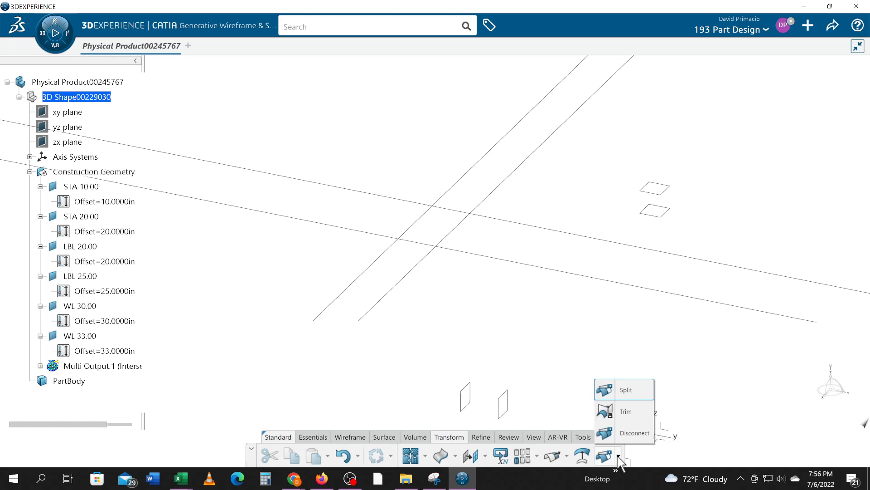
{"action": "left_click", "coordinate": [640, 414]}
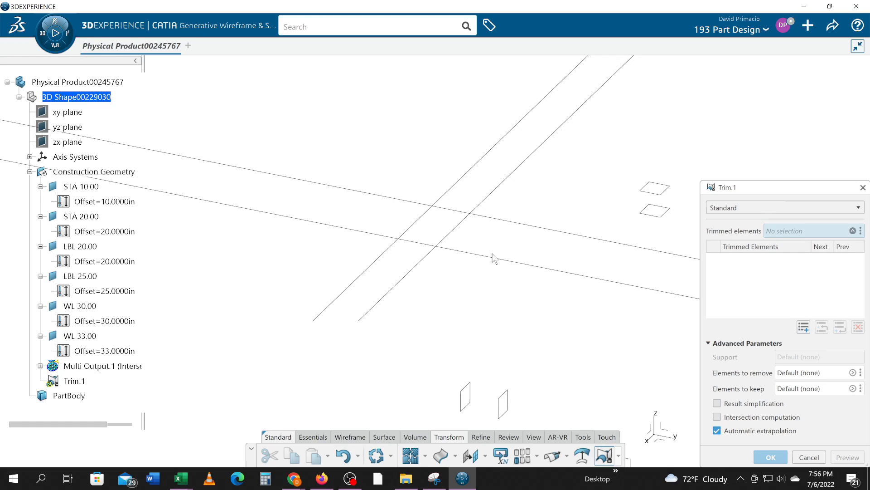
{"action": "left_click", "coordinate": [450, 236]}
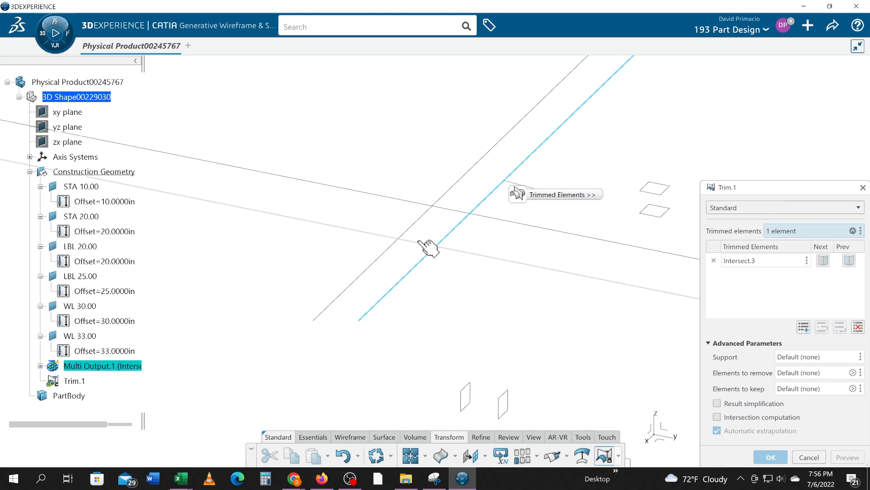
{"action": "left_click", "coordinate": [428, 246]}
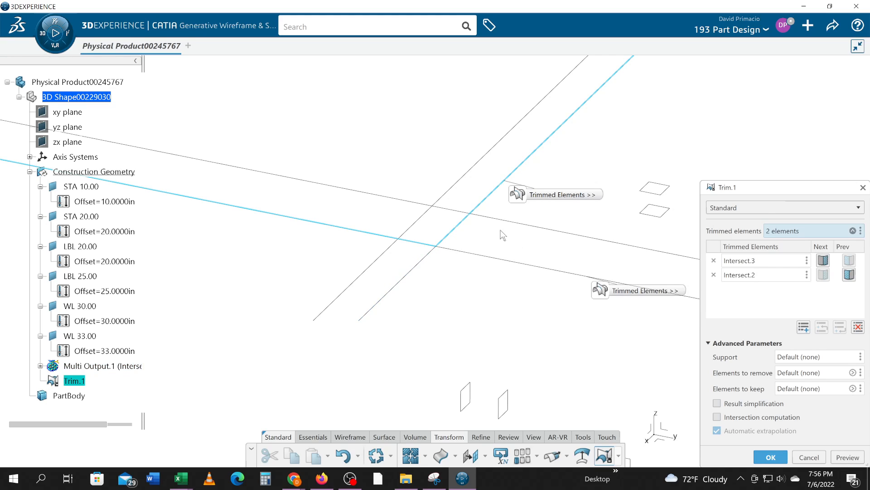
{"action": "left_click", "coordinate": [770, 458]}
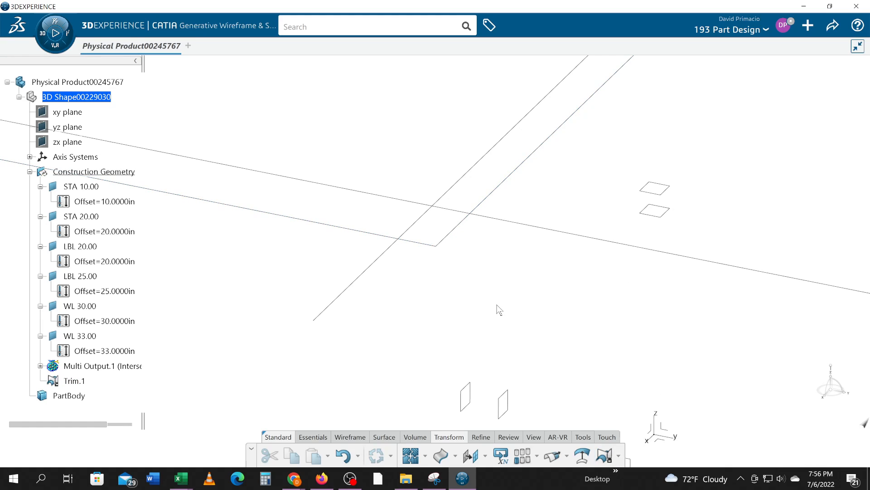
Step: Trim the remaining intersection lines Intersect.4 and Intersect.1 against each other to form the opposite corner of the rectangle
{"action": "left_click", "coordinate": [605, 455]}
{"action": "left_click", "coordinate": [426, 222]}
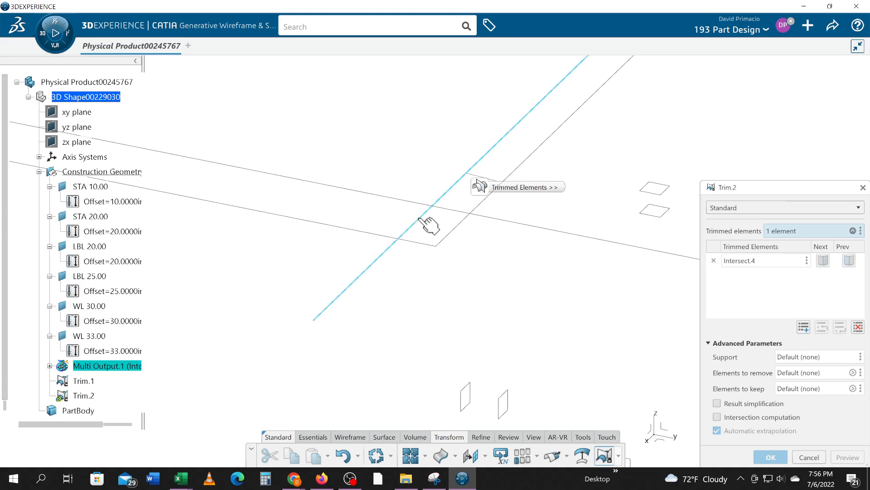
{"action": "left_click", "coordinate": [451, 211]}
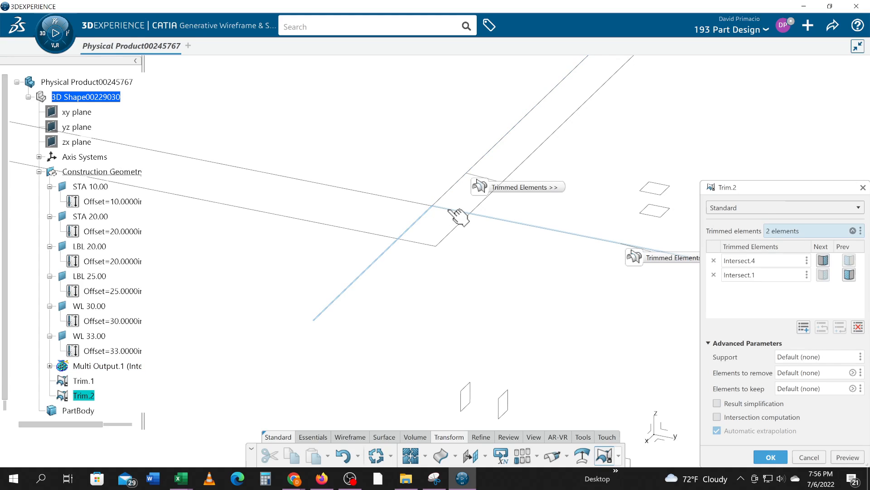
{"action": "left_click", "coordinate": [771, 457]}
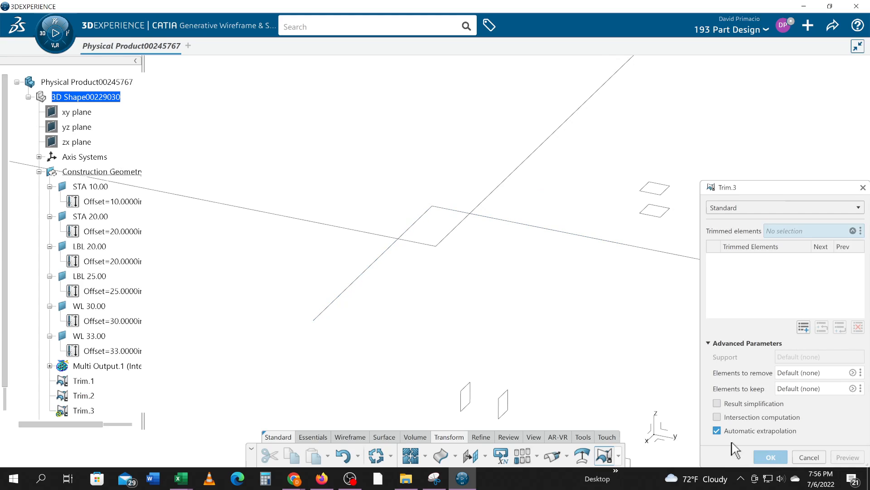
Step: Trim the two L-shaped corner curves against each other to leave a closed rectangle, without creating a further trim
{"action": "left_click", "coordinate": [466, 232]}
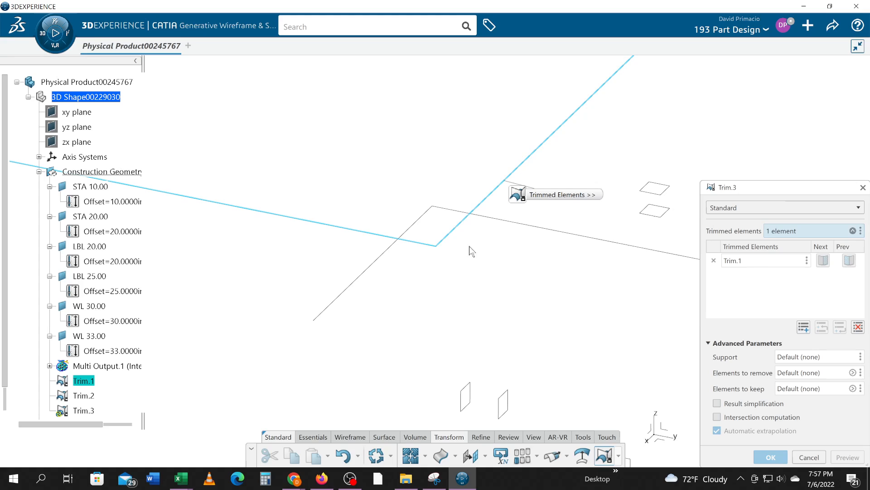
{"action": "left_click", "coordinate": [413, 228]}
{"action": "left_click", "coordinate": [771, 457]}
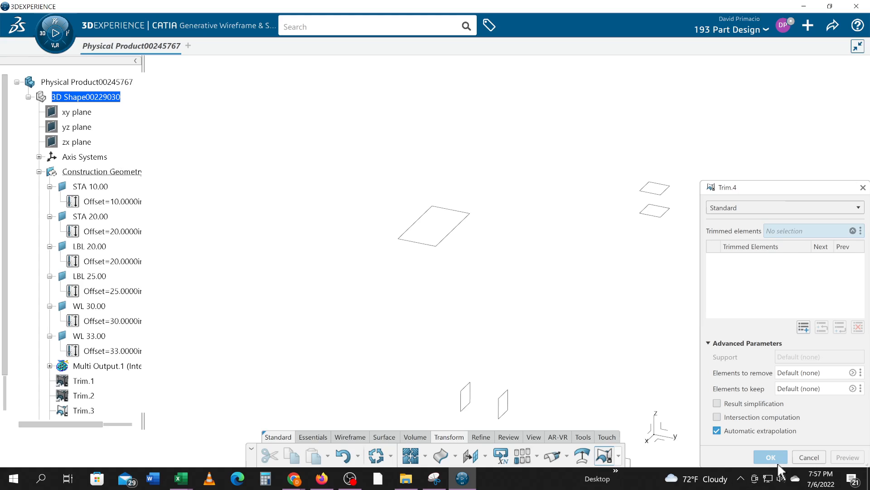
{"action": "left_click", "coordinate": [808, 457]}
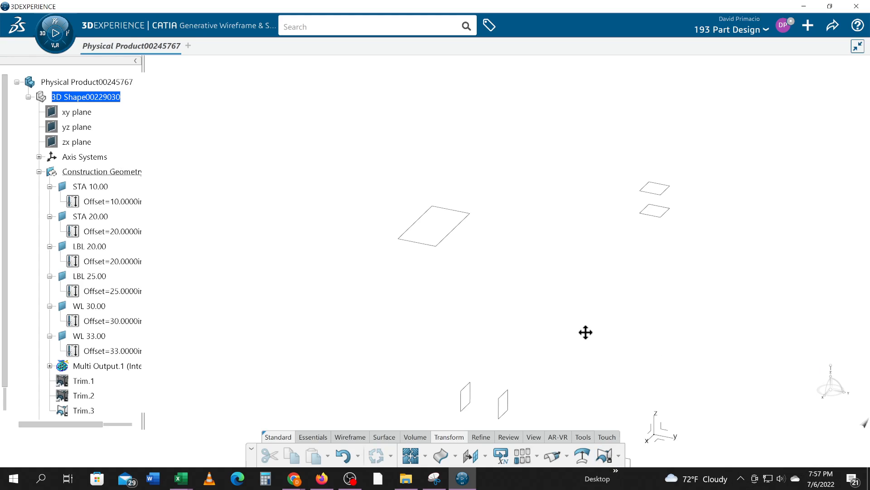
Step: Examine how the edges of the trimmed rectangle correspond to the STA 20.00, STA 10.00, LBL and WL 30.00 planes
{"action": "middle_click_drag", "start_coordinate": [586, 333], "coordinate": [587, 353]}
{"action": "middle_click_drag", "start_coordinate": [529, 353], "coordinate": [532, 281]}
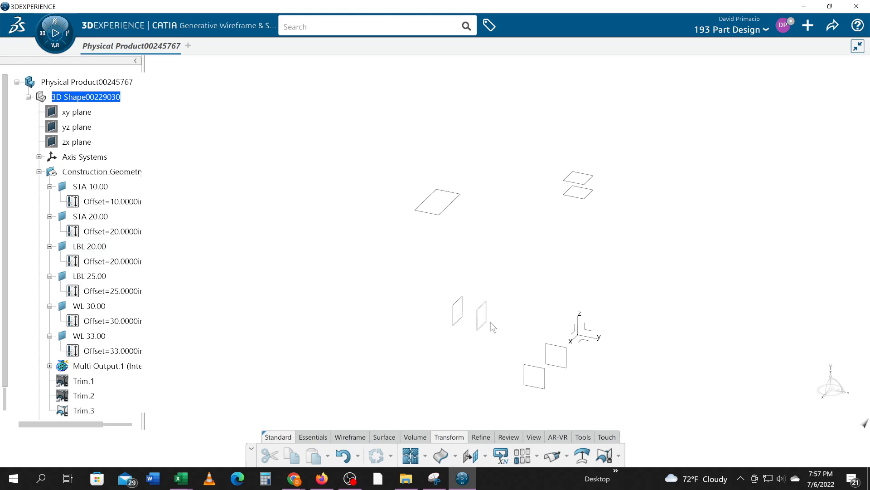
{"action": "left_click", "coordinate": [428, 212]}
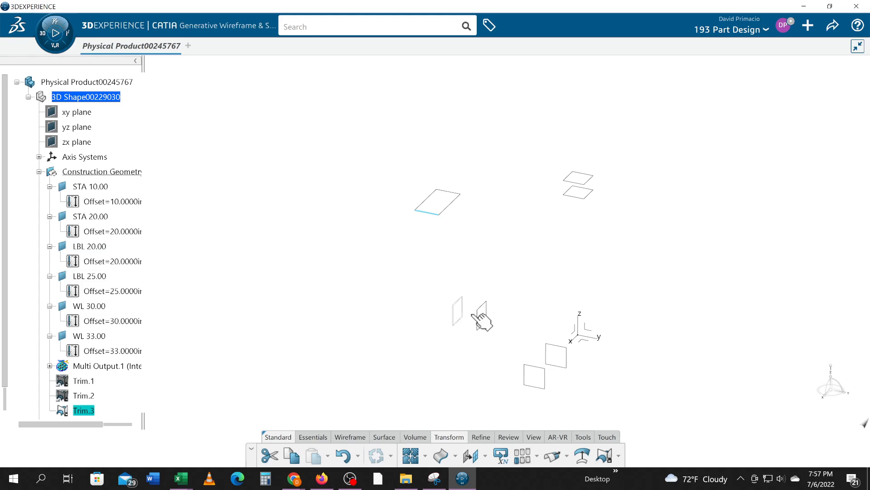
{"action": "left_click", "coordinate": [540, 388]}
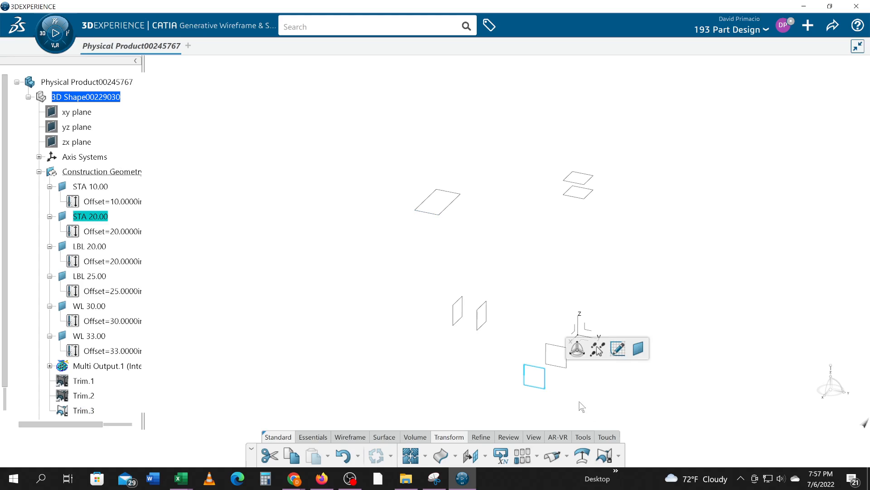
{"action": "left_click", "coordinate": [455, 198]}
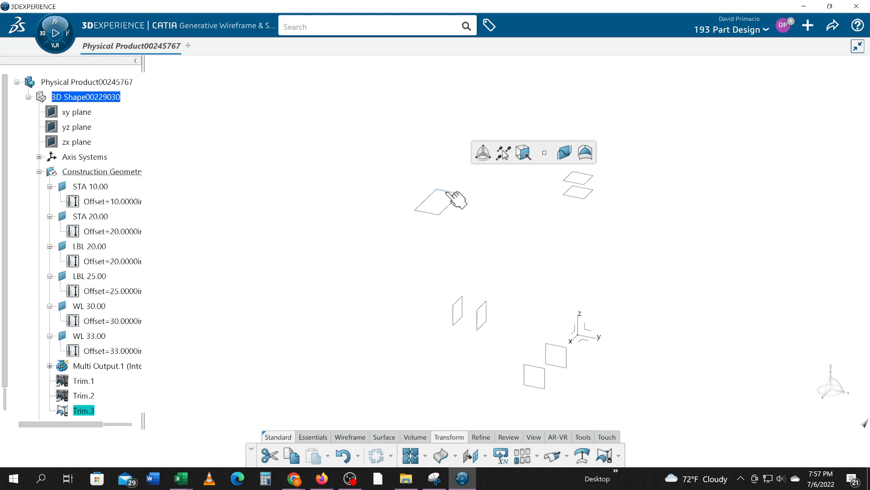
{"action": "left_click", "coordinate": [569, 362]}
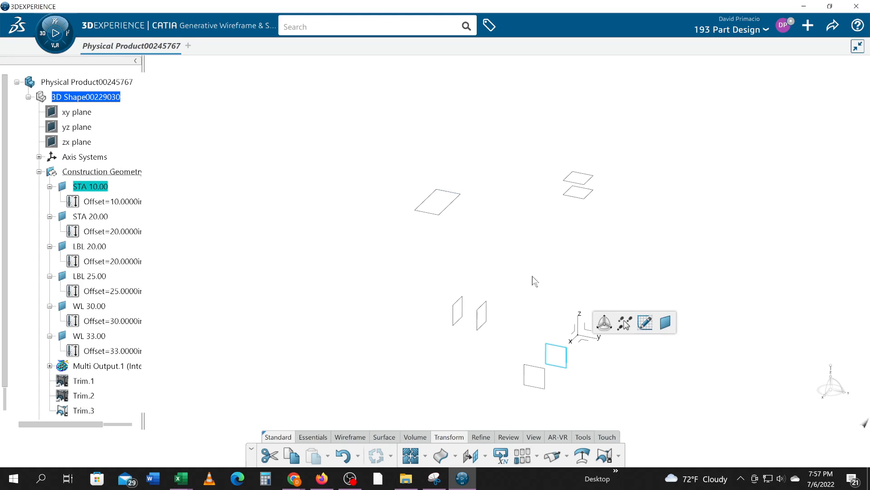
{"action": "left_click", "coordinate": [455, 210]}
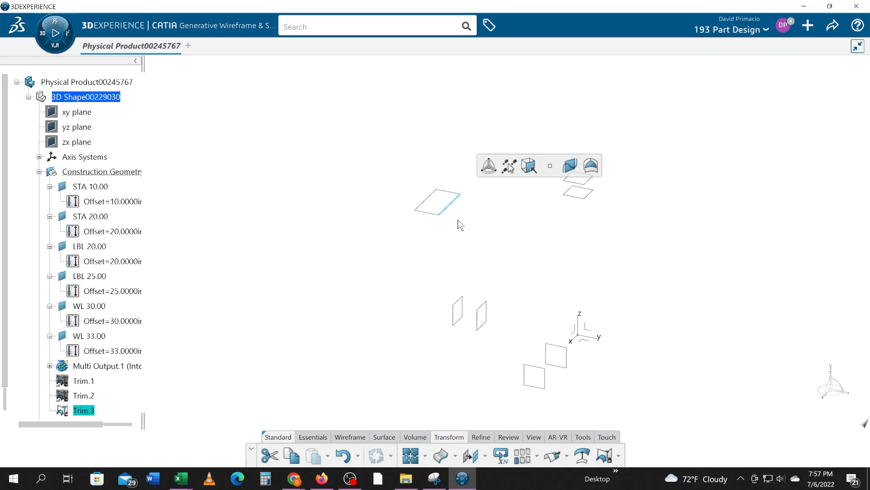
{"action": "left_click", "coordinate": [429, 204]}
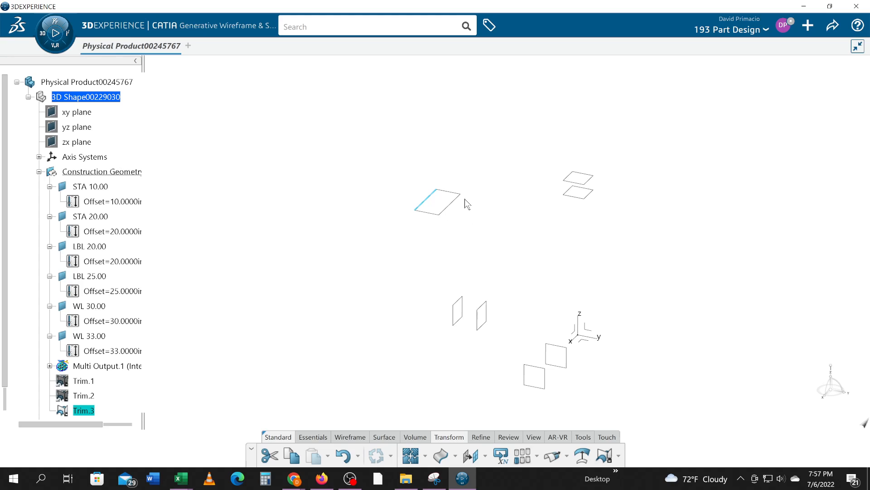
{"action": "left_click", "coordinate": [466, 223]}
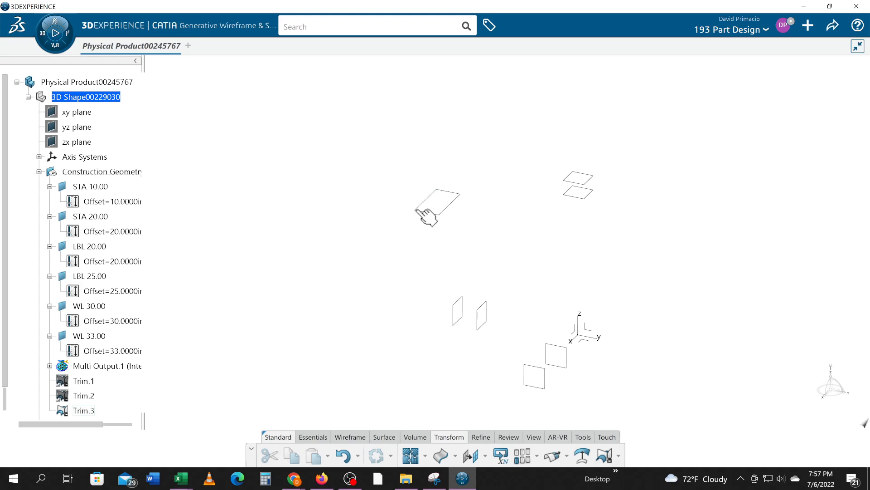
{"action": "left_click", "coordinate": [579, 197]}
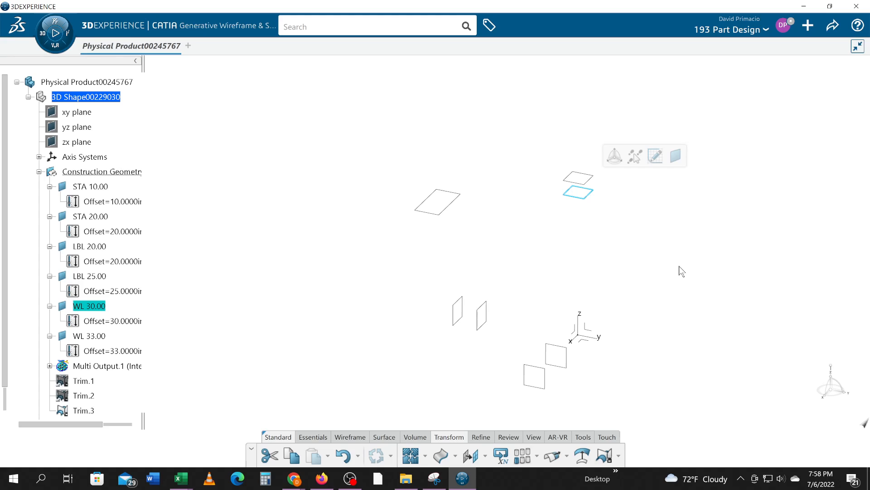
{"action": "left_click", "coordinate": [667, 273]}
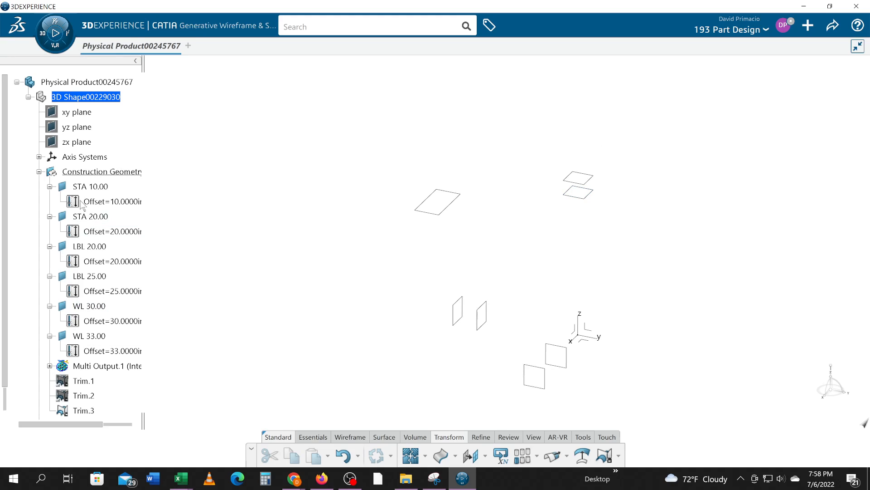
Step: Intersect the STA 10.00, STA 20.00, LBL 20.00 and LBL 25.00 planes with the WL 33.00 plane
{"action": "left_click", "coordinate": [90, 187]}
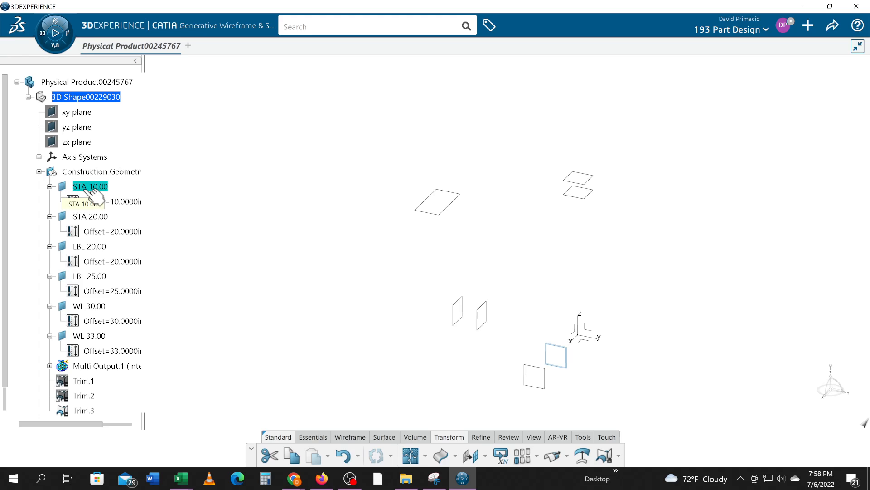
{"action": "left_click", "coordinate": [110, 277], "text": "shift"}
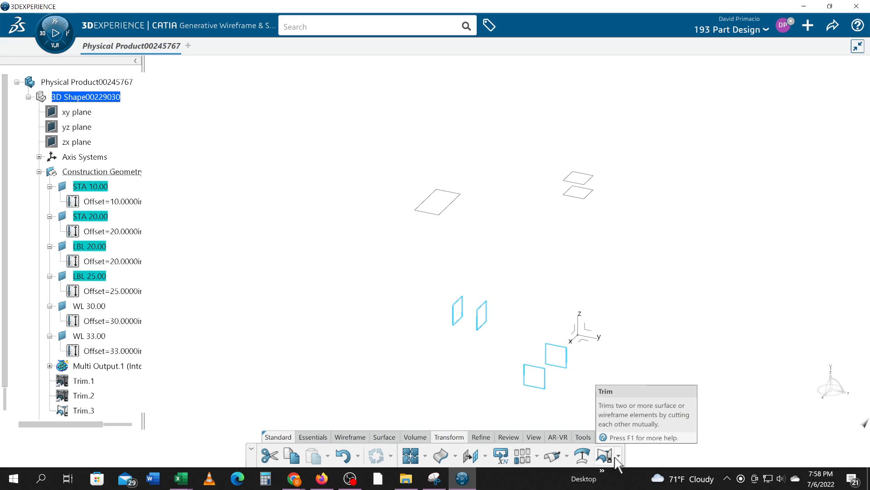
{"action": "left_click", "coordinate": [349, 437]}
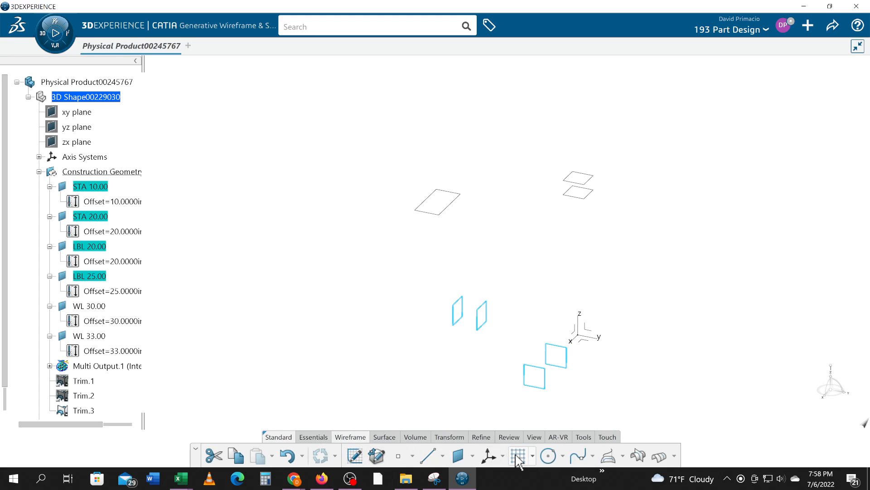
{"action": "left_click", "coordinate": [637, 459]}
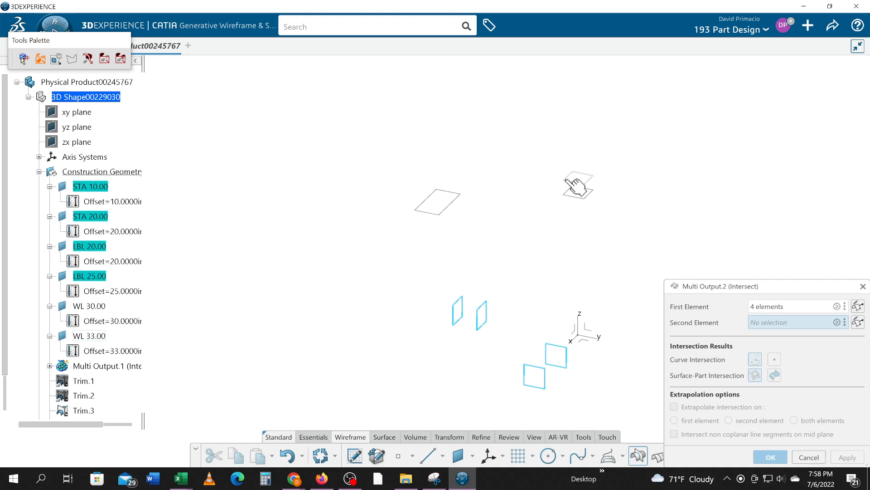
{"action": "left_click", "coordinate": [576, 180]}
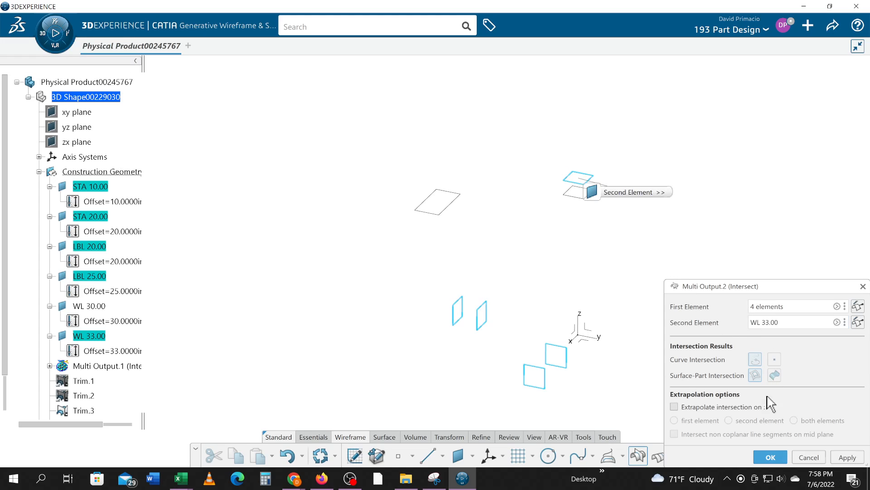
{"action": "left_click", "coordinate": [767, 454]}
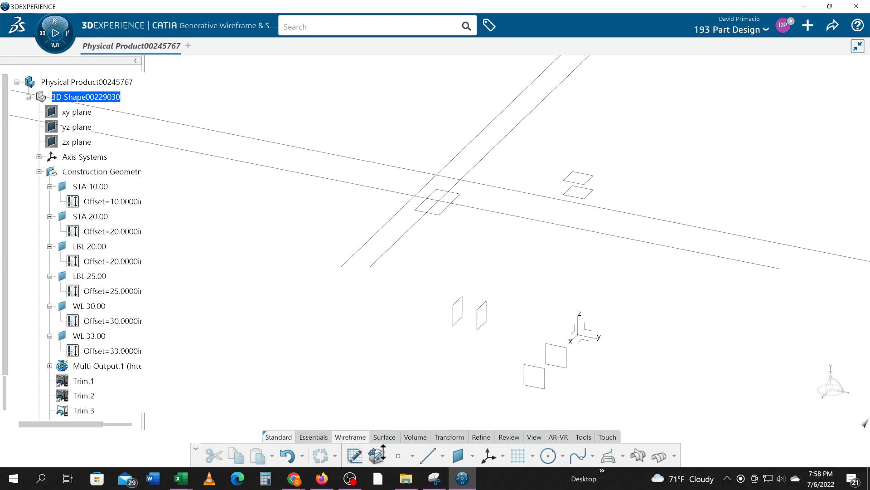
Step: Trim the WL 33.00 intersection lines Intersect.7 and Intersect.5 against each other, keeping the portions that form one corner of the upper rectangle
{"action": "left_click", "coordinate": [452, 437]}
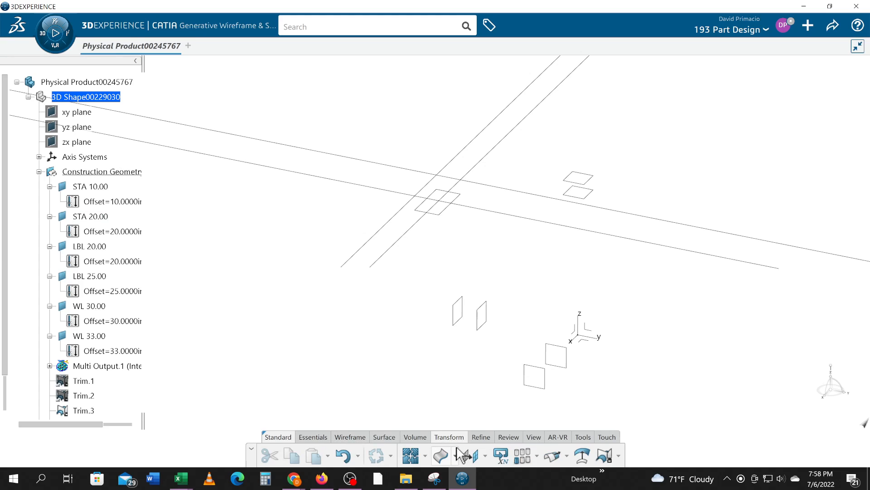
{"action": "left_click", "coordinate": [604, 455]}
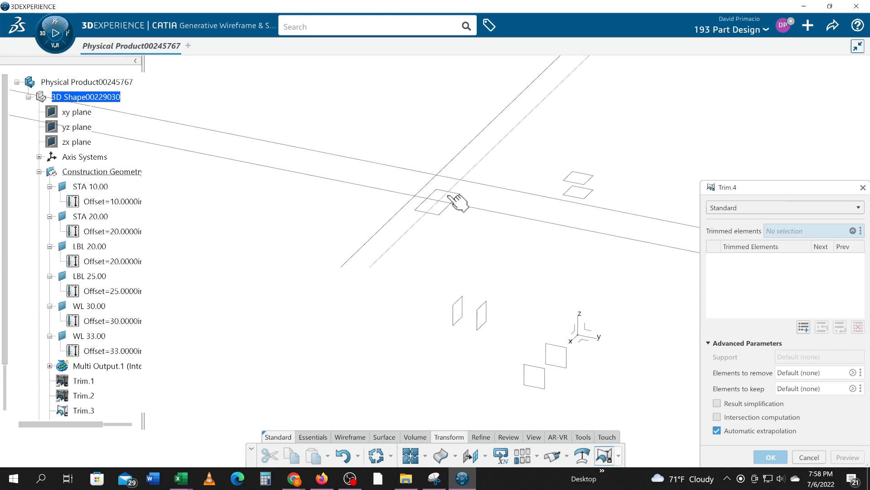
{"action": "left_click", "coordinate": [460, 181]}
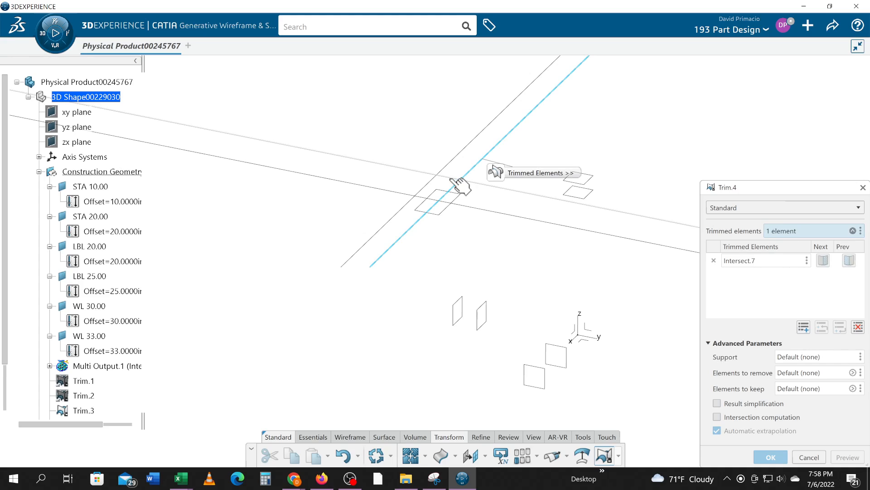
{"action": "left_click", "coordinate": [459, 182]}
{"action": "left_click", "coordinate": [781, 458]}
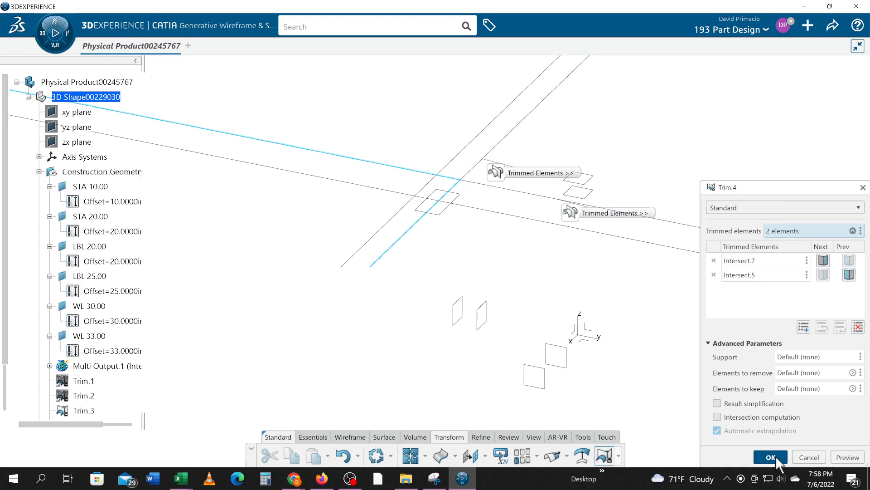
Step: Trim intersection lines Intersect.8 and Intersect.6 against each other to form the opposite corner of the upper rectangle
{"action": "left_click", "coordinate": [433, 179]}
{"action": "left_click", "coordinate": [428, 200]}
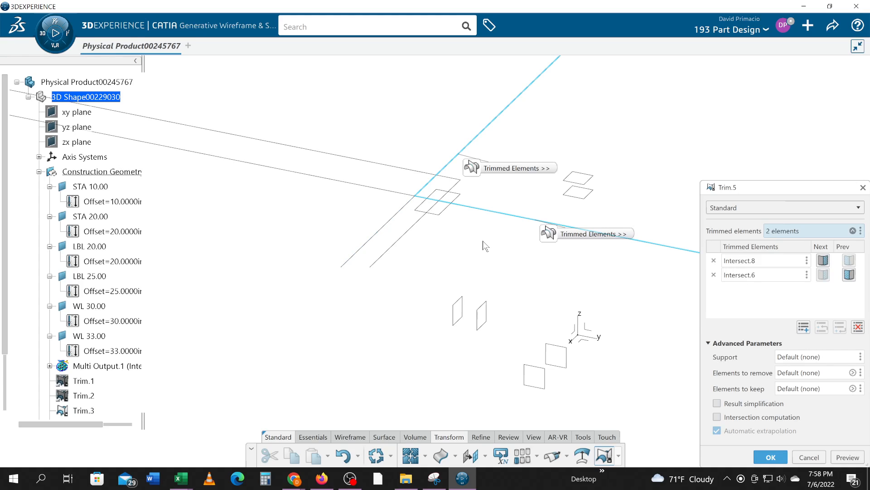
{"action": "left_click", "coordinate": [763, 459]}
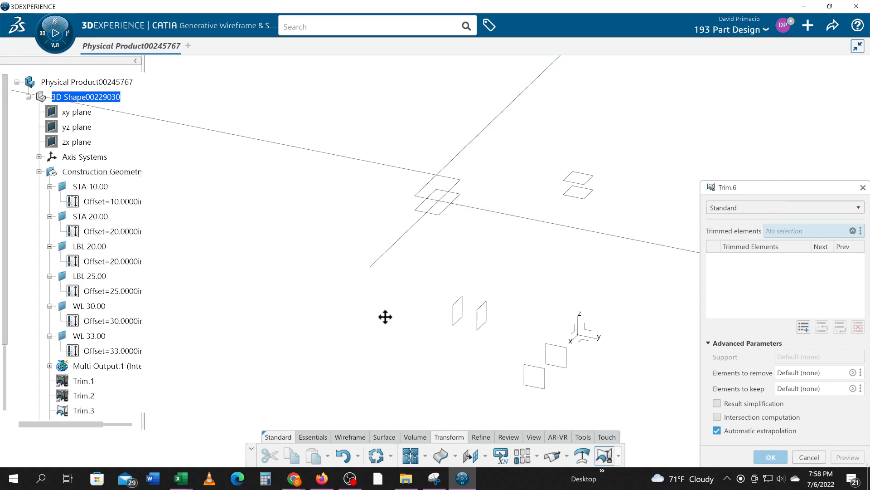
Step: Trim the L-shaped curves Trim.4 and Trim.5 against each other into a closed upper rectangle, without creating a further trim
{"action": "middle_click_drag", "start_coordinate": [385, 315], "coordinate": [503, 391], "text": "ctrl"}
{"action": "left_click", "coordinate": [530, 263]}
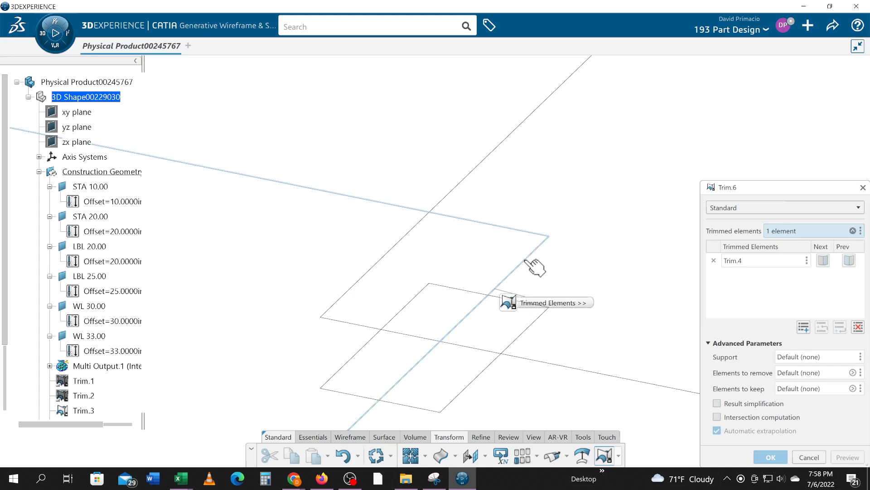
{"action": "left_click", "coordinate": [388, 261]}
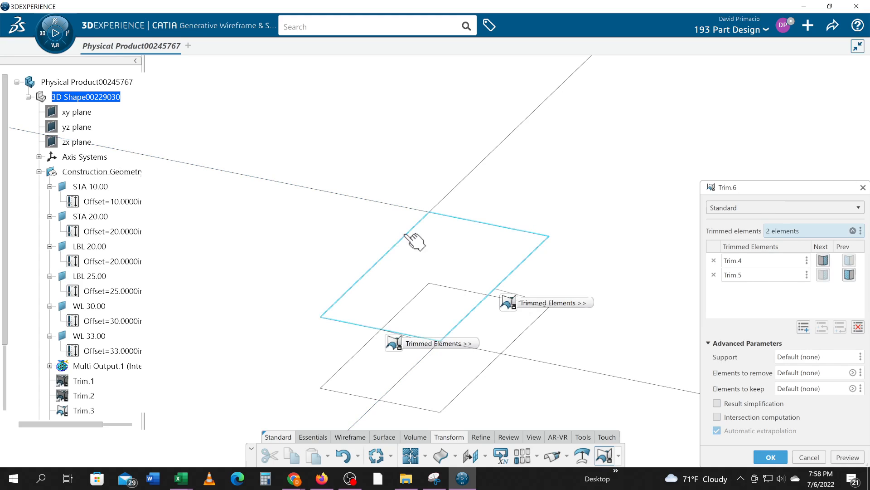
{"action": "left_click", "coordinate": [769, 458]}
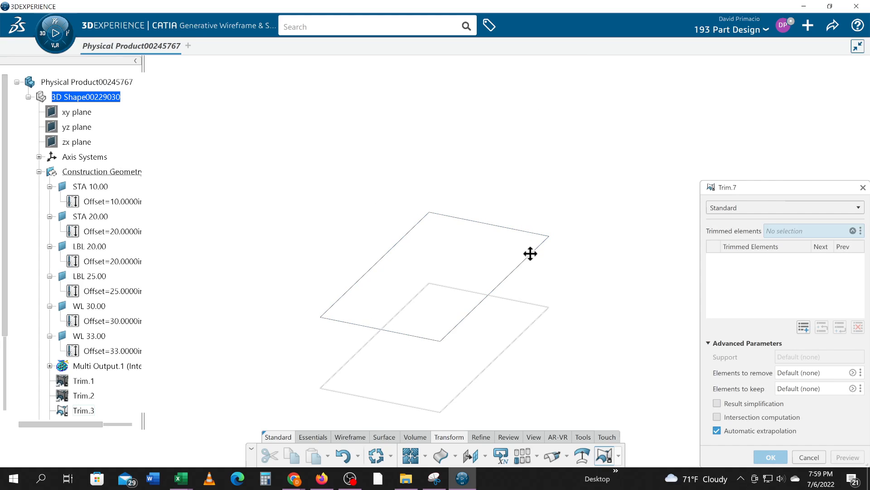
{"action": "middle_click_drag", "start_coordinate": [531, 254], "coordinate": [560, 305]}
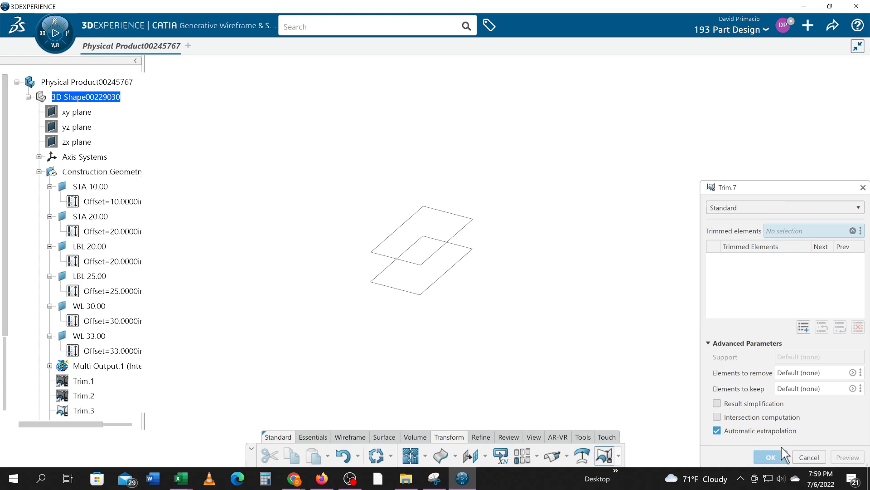
{"action": "left_click", "coordinate": [809, 457]}
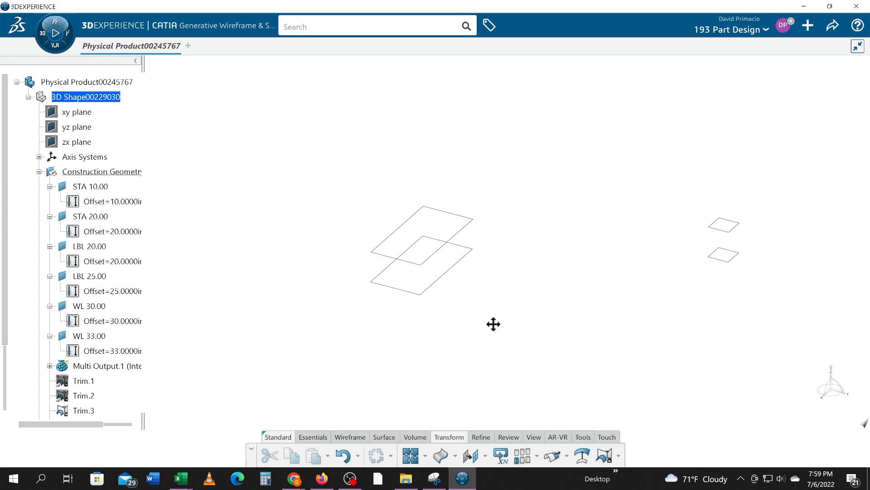
Step: Create a point-to-point line joining the nearest corner of the upper rectangle to the matching corner of the lower rectangle
{"action": "middle_click_drag", "start_coordinate": [493, 323], "coordinate": [460, 290]}
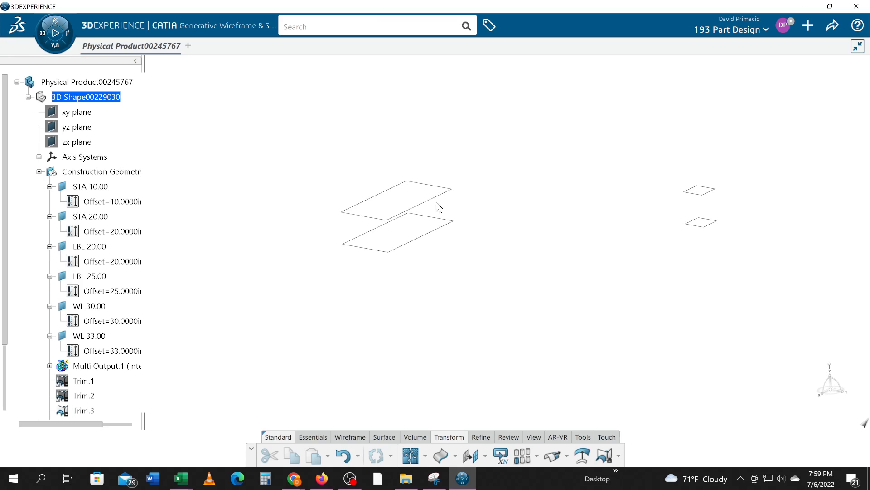
{"action": "middle_click_drag", "start_coordinate": [499, 317], "coordinate": [510, 344]}
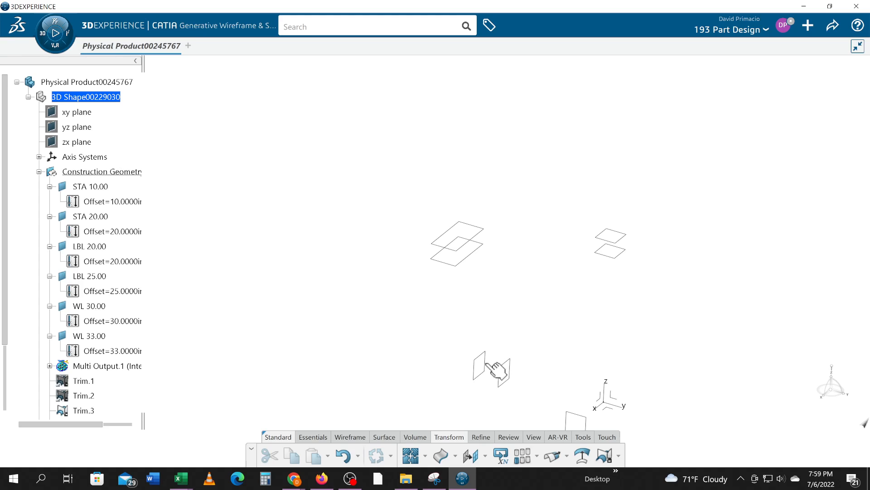
{"action": "left_click", "coordinate": [363, 437]}
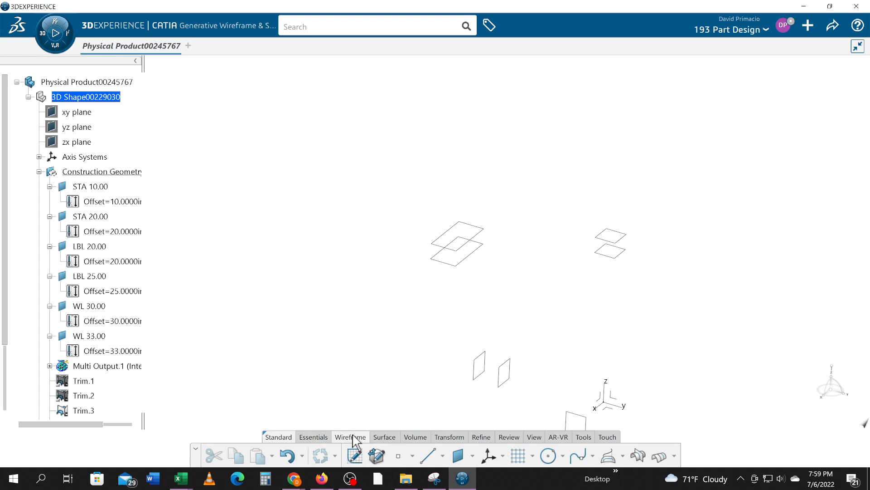
{"action": "left_click", "coordinate": [428, 455]}
{"action": "middle_click_drag", "start_coordinate": [457, 322], "coordinate": [242, 344]}
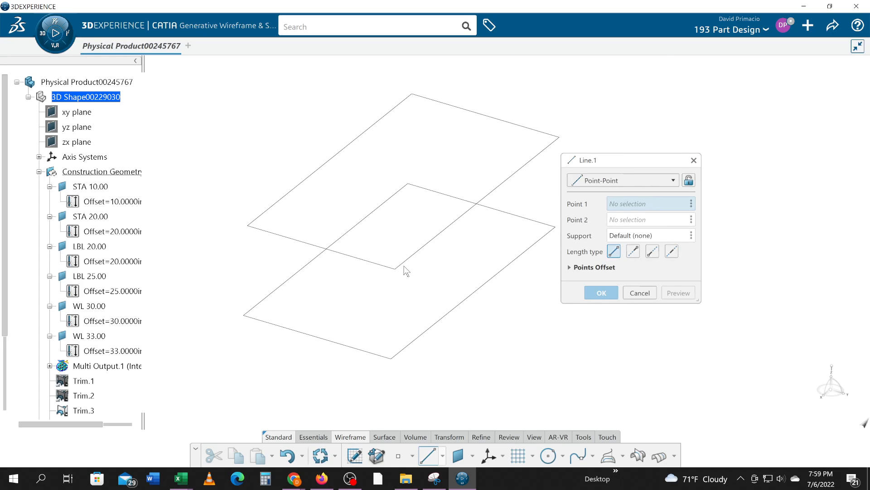
{"action": "left_click", "coordinate": [396, 270]}
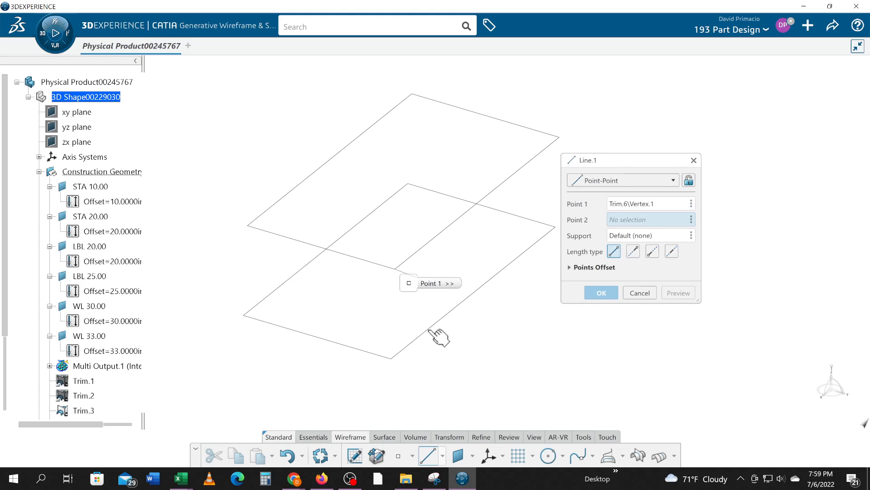
{"action": "left_click", "coordinate": [392, 358]}
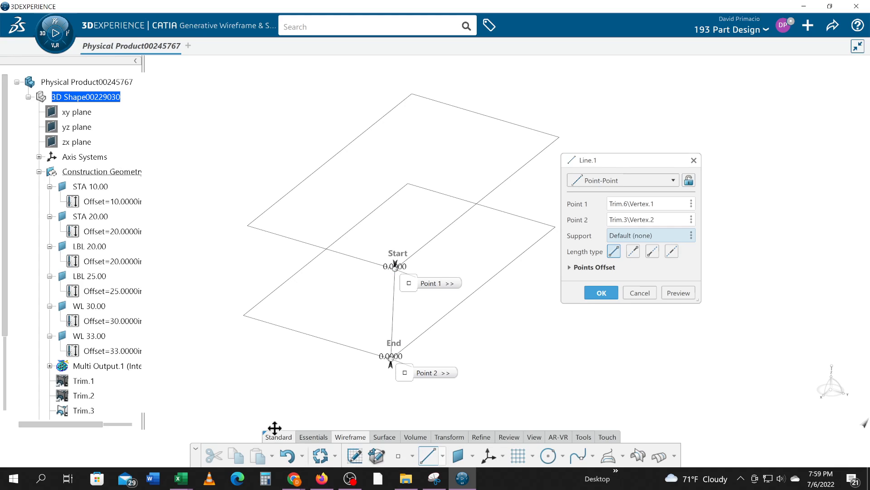
{"action": "middle_click_drag", "start_coordinate": [274, 427], "coordinate": [322, 413]}
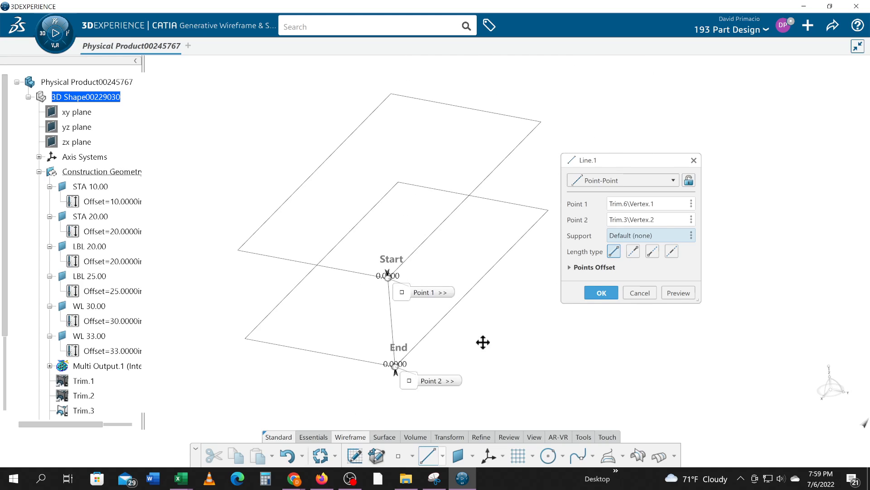
{"action": "middle_click_drag", "start_coordinate": [483, 342], "coordinate": [483, 304]}
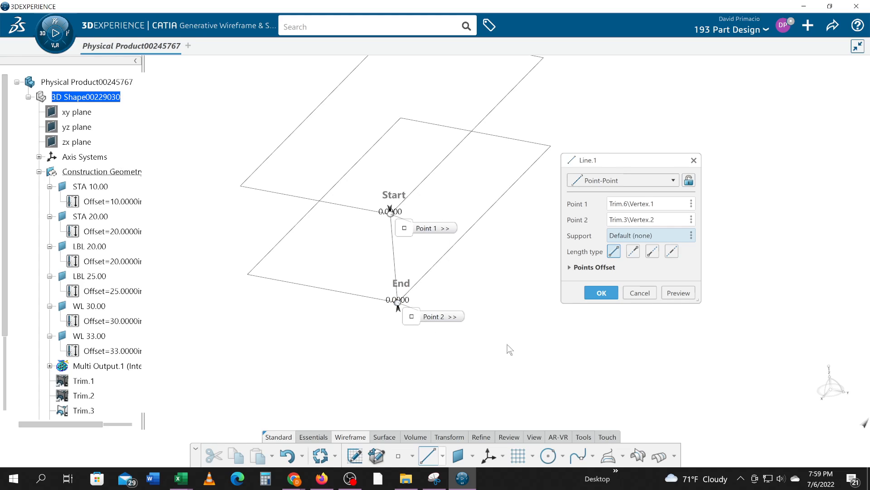
{"action": "left_click", "coordinate": [594, 290]}
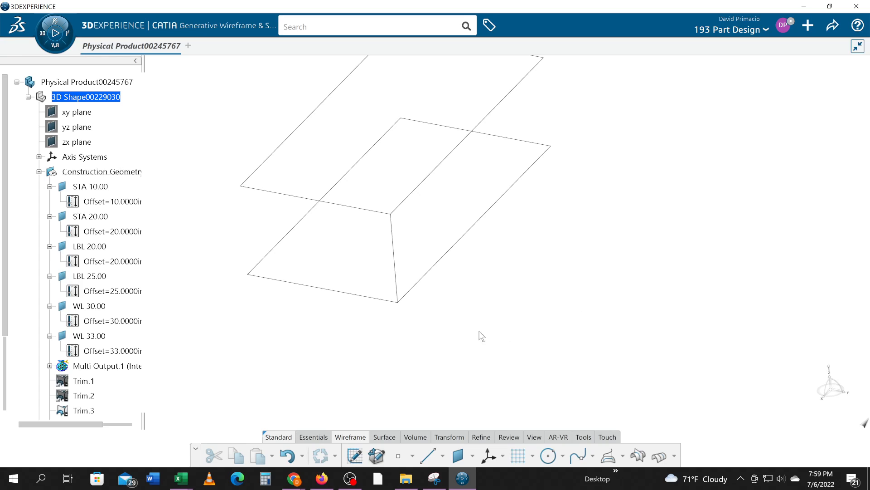
{"action": "mouse_move", "coordinate": [478, 335]}
{"action": "middle_mouse_down"}
{"action": "mouse_move", "coordinate": [547, 364]}
{"action": "mouse_move", "coordinate": [463, 332]}
{"action": "middle_mouse_up"}
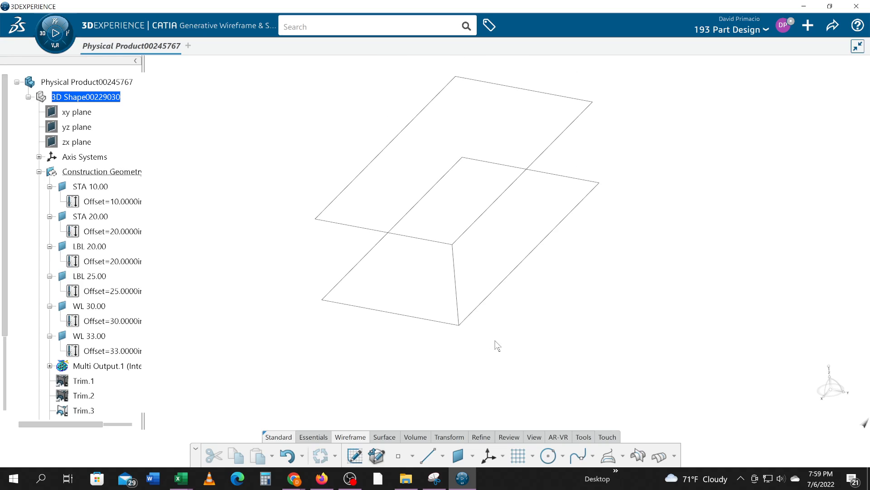
{"action": "mouse_move", "coordinate": [544, 326]}
{"action": "middle_mouse_down"}
{"action": "mouse_move", "coordinate": [548, 334]}
{"action": "mouse_move", "coordinate": [532, 338]}
{"action": "middle_mouse_up"}
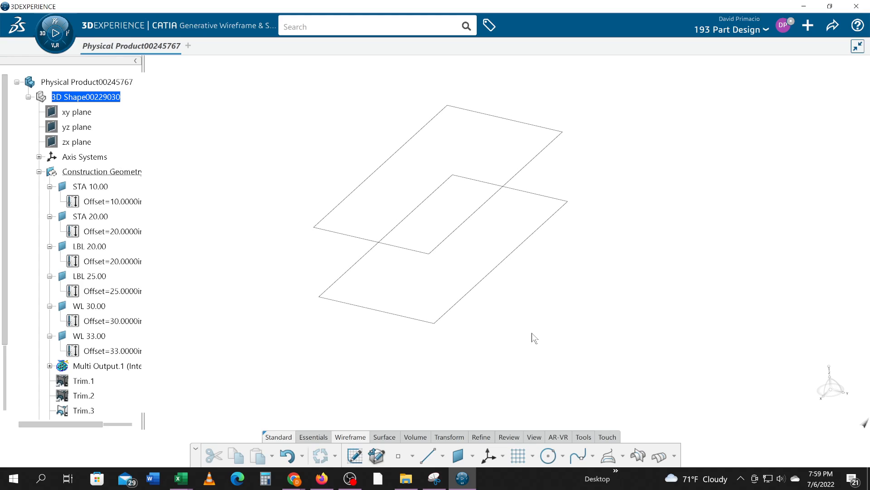
{"action": "middle_click_drag", "start_coordinate": [442, 370], "coordinate": [466, 344]}
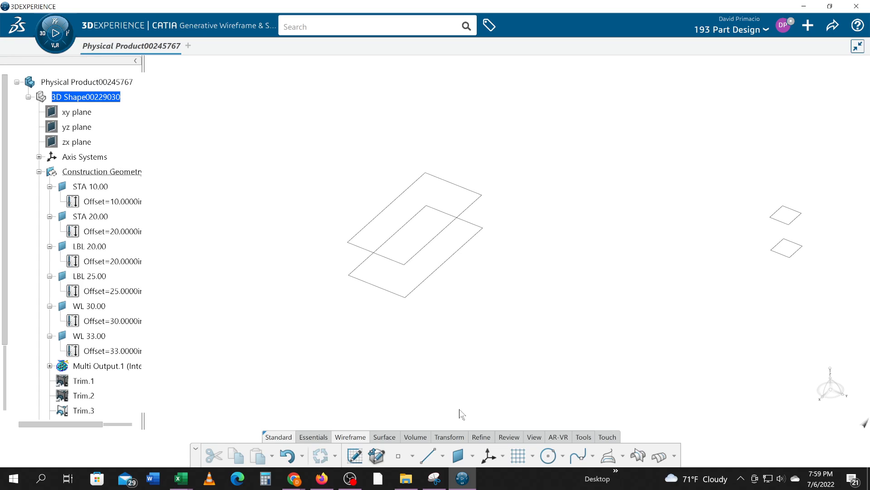
{"action": "key", "text": "alt+Tab"}
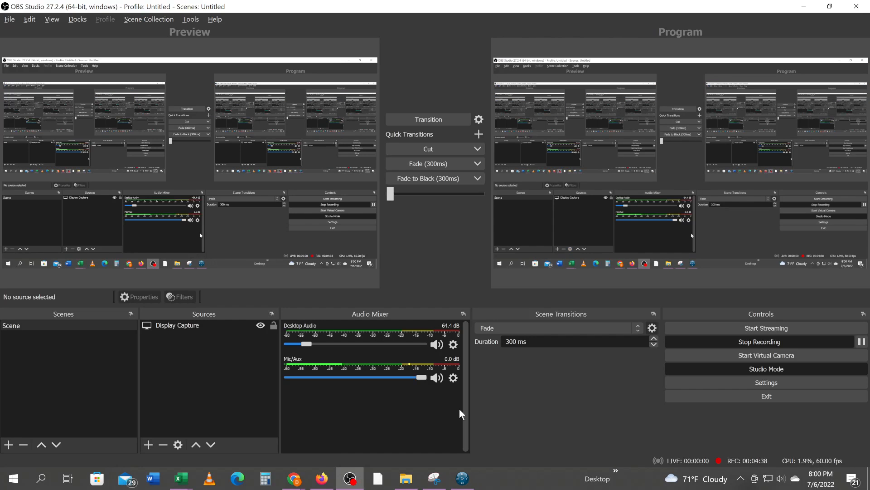